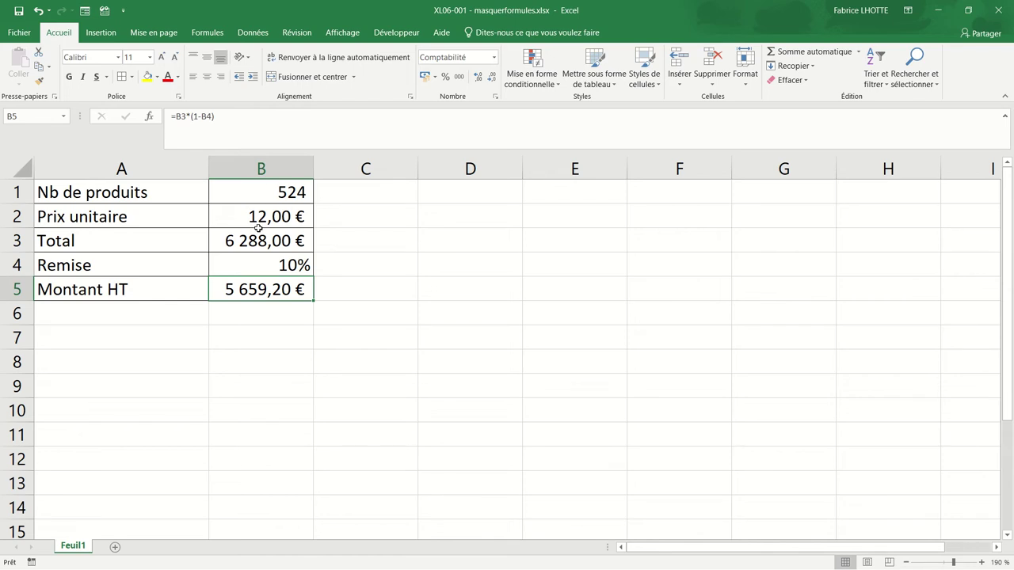
# Step: Review the Total (B3), discount (B4) and net amount (B5) formulas without changing them
pyautogui.click(229, 245)
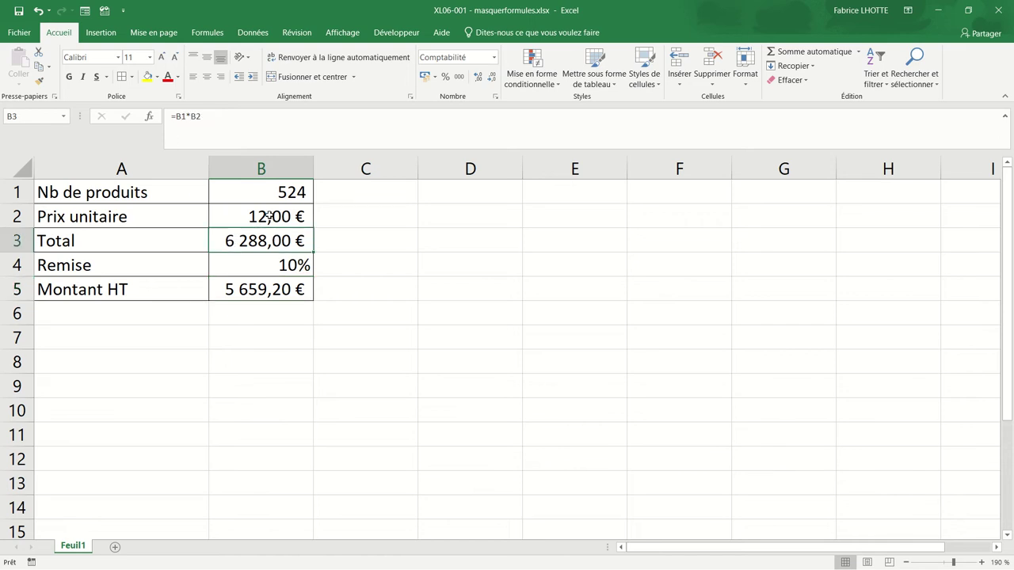
pyautogui.click(251, 263)
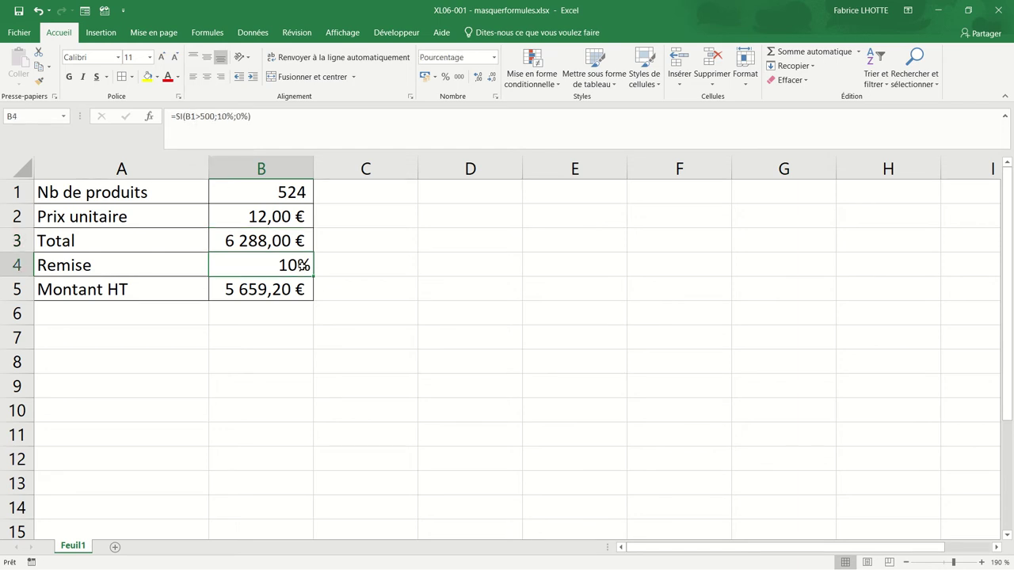
pyautogui.doubleClick(303, 268)
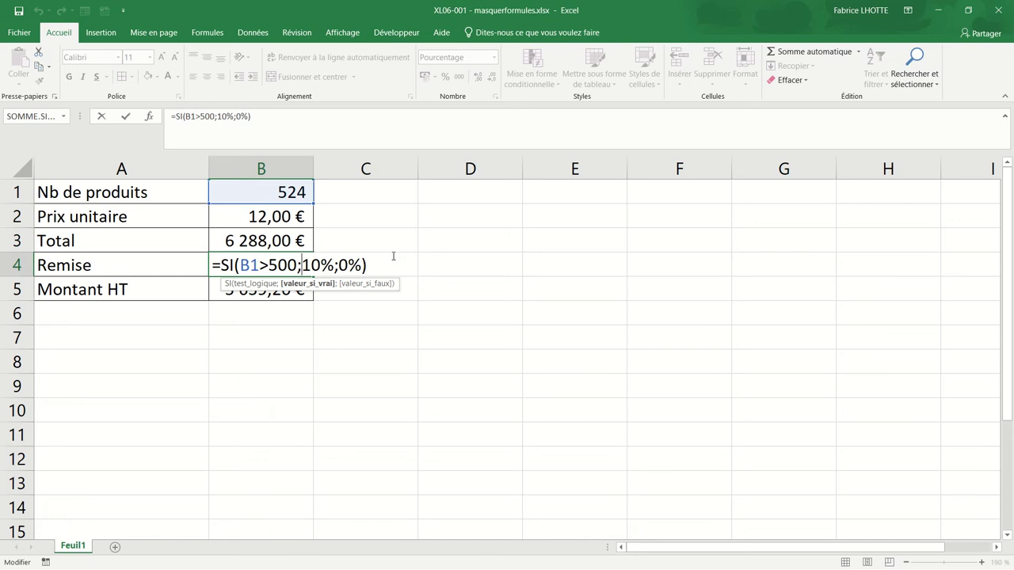
pyautogui.press('Return')
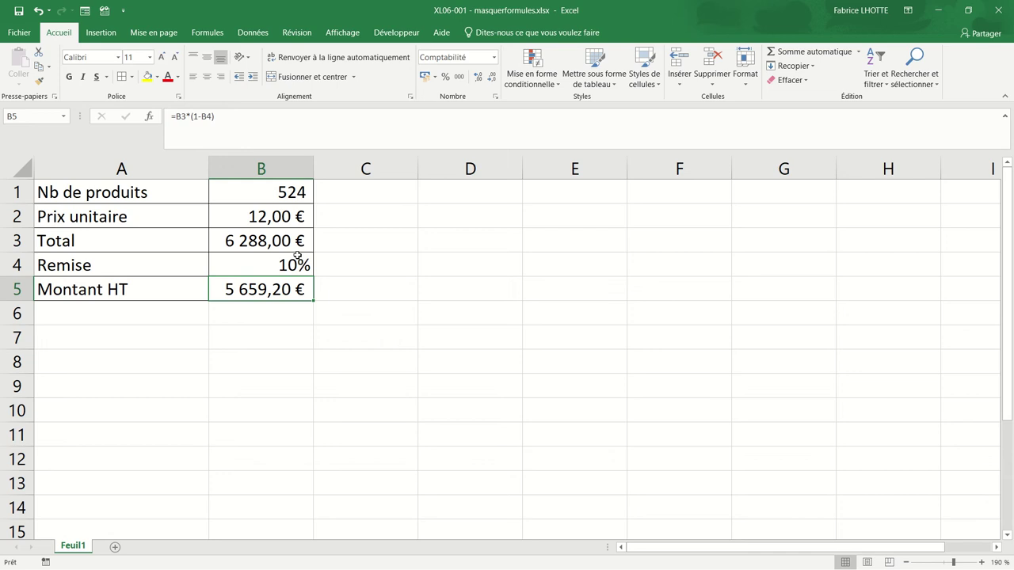
pyautogui.doubleClick(263, 293)
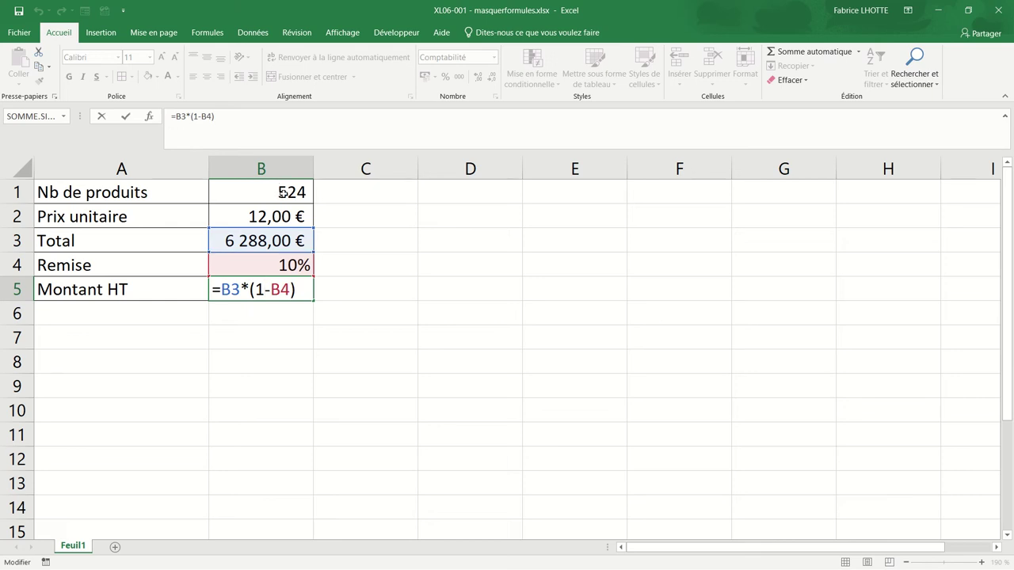
pyautogui.click(393, 277)
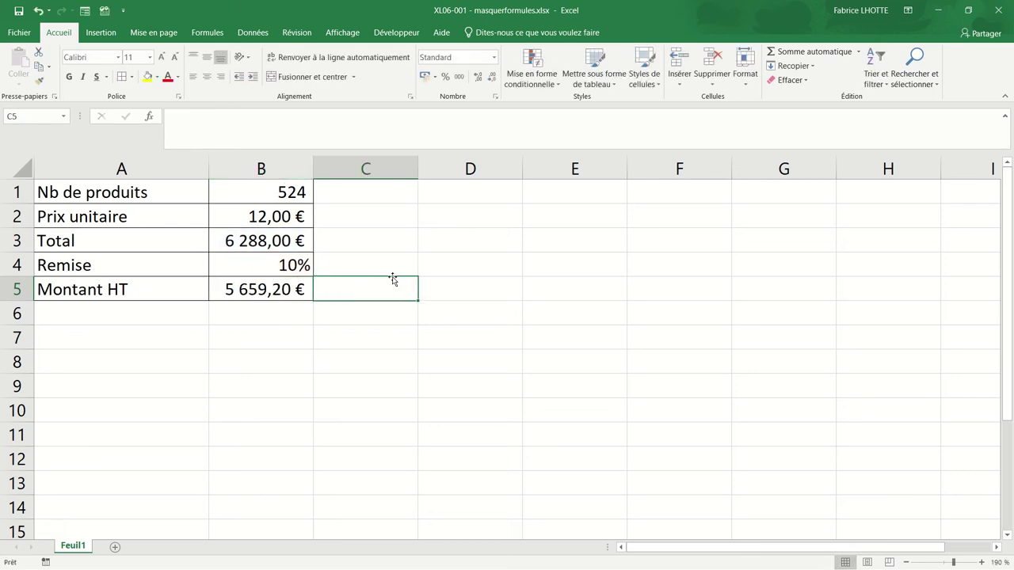
pyautogui.click(273, 268)
pyautogui.doubleClick(268, 266)
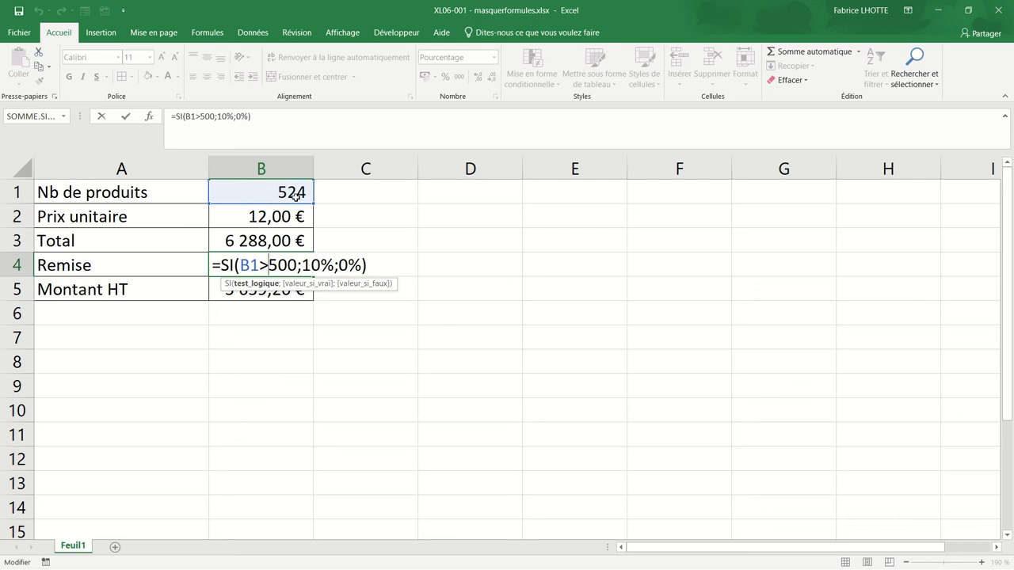
pyautogui.press('Return')
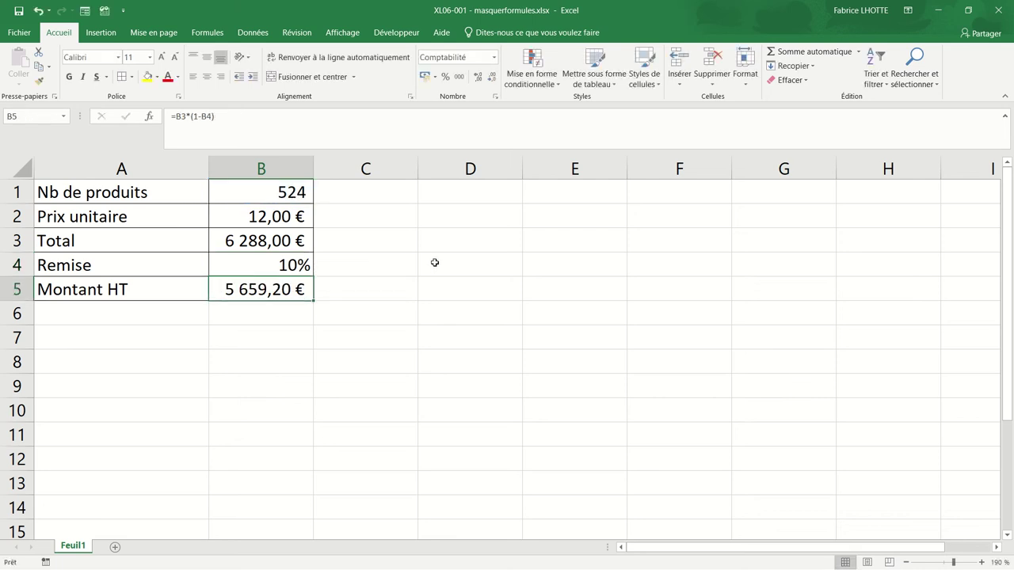
pyautogui.click(292, 266)
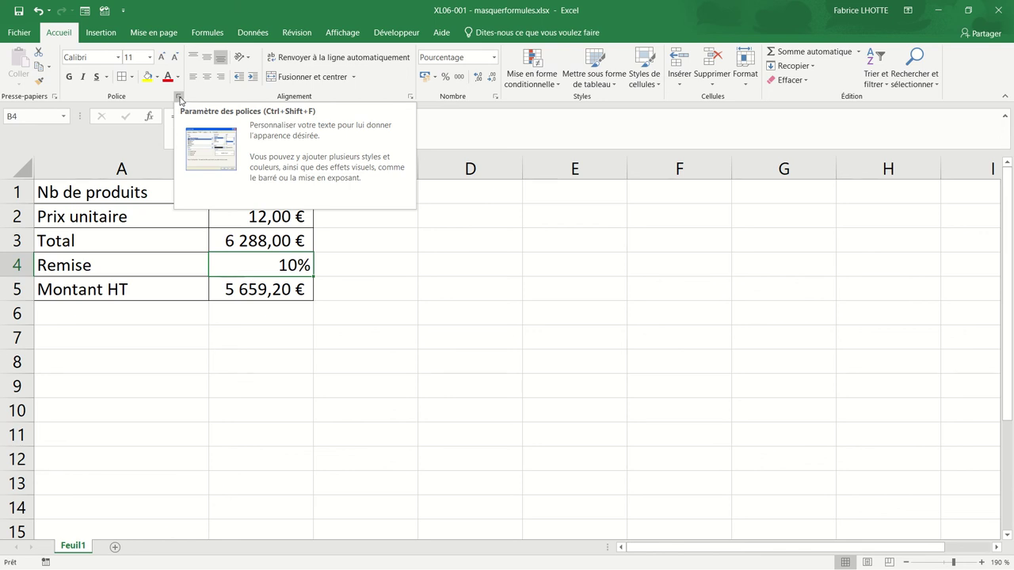
# Step: Mark discount cell B4 as Masquée (hidden) in the cell Protection settings
pyautogui.click(180, 98)
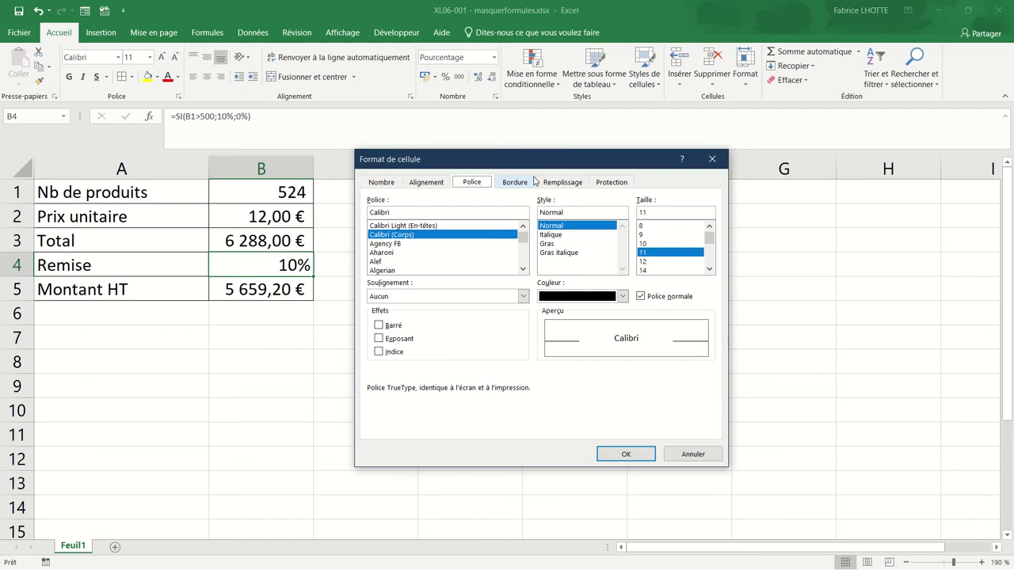
pyautogui.click(611, 183)
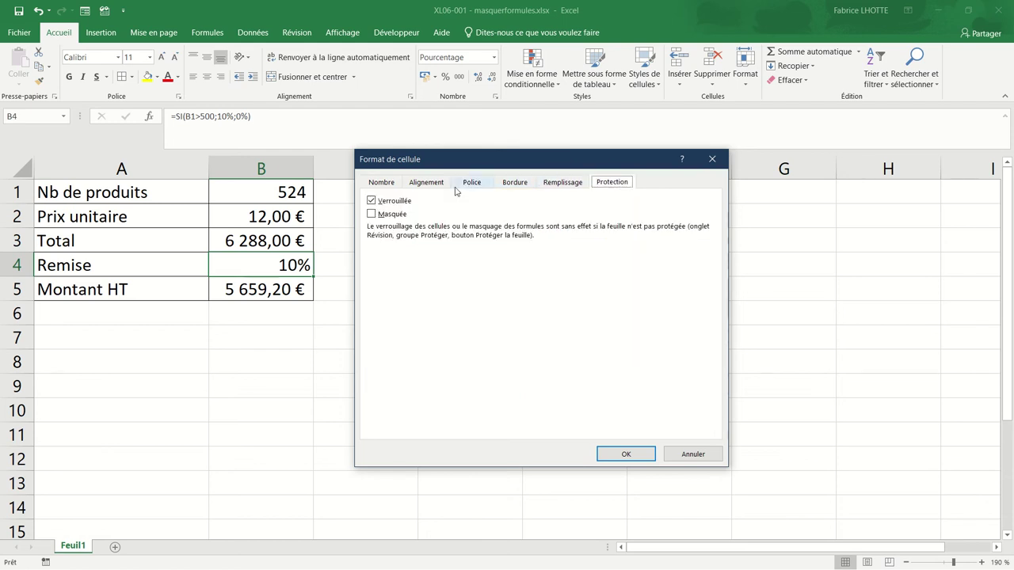
pyautogui.click(371, 215)
pyautogui.click(608, 455)
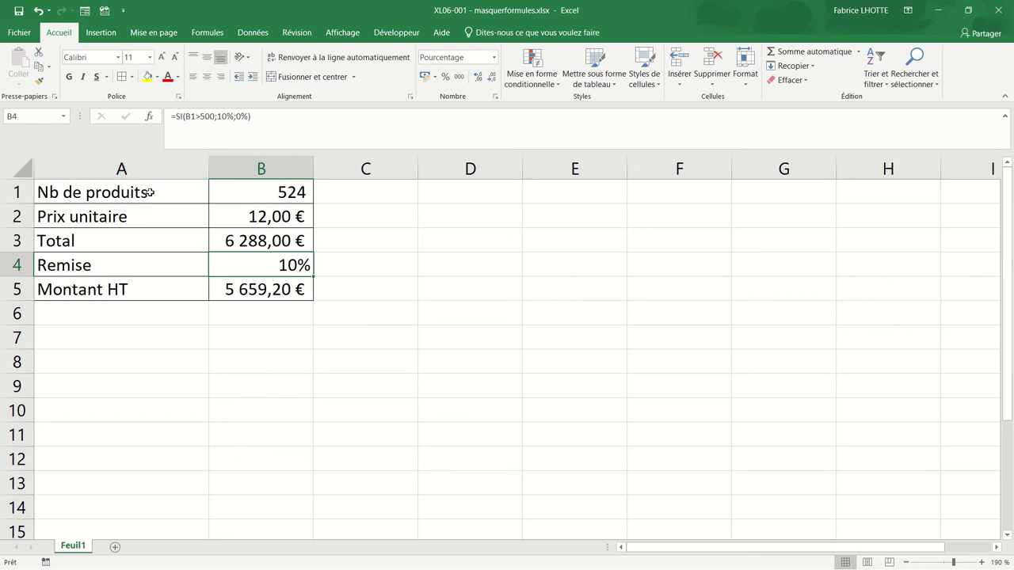
pyautogui.click(241, 193)
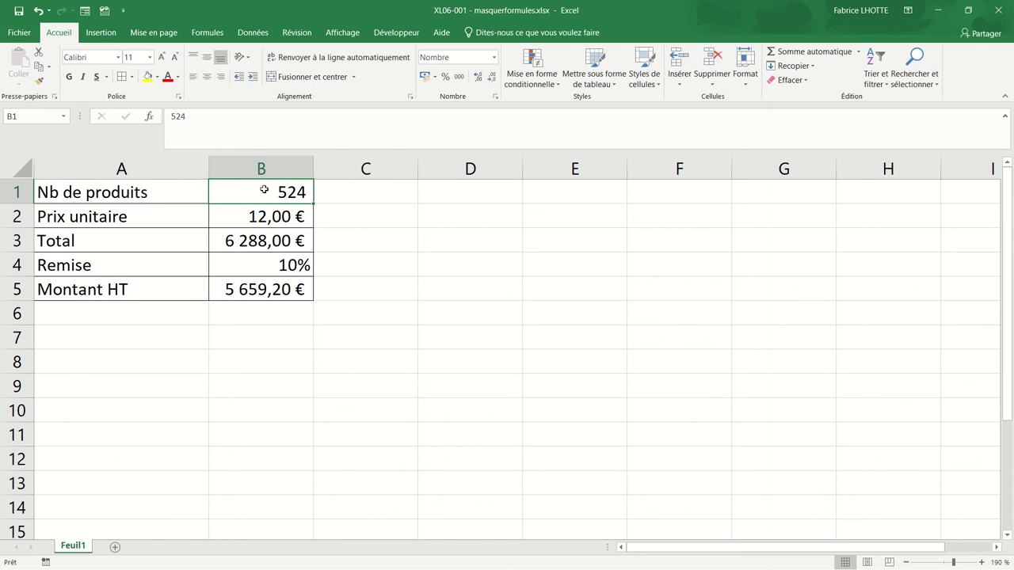
# Step: Clear the Verrouillée (locked) option for B1 in Format de cellule
pyautogui.click(179, 96)
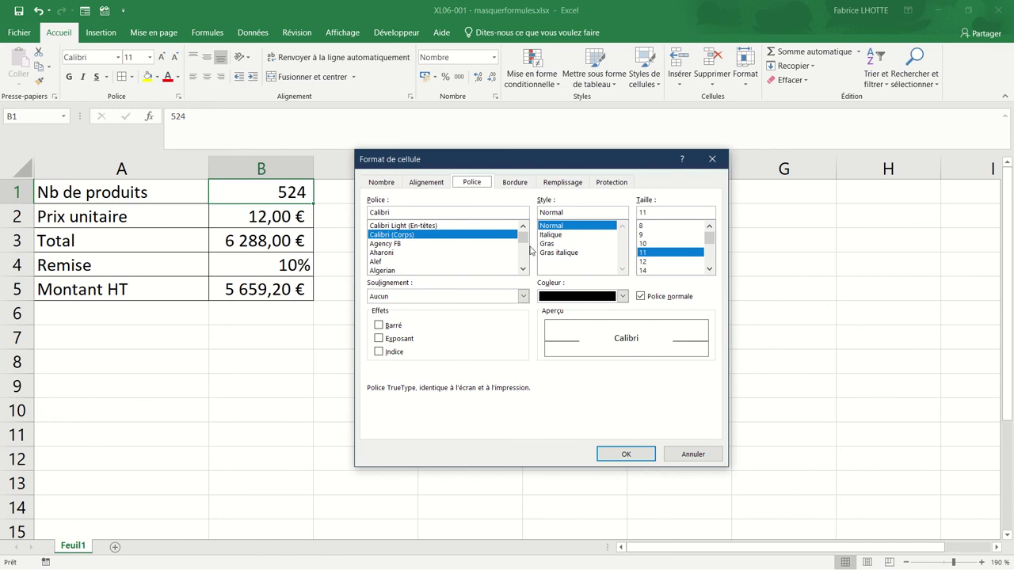
pyautogui.click(612, 182)
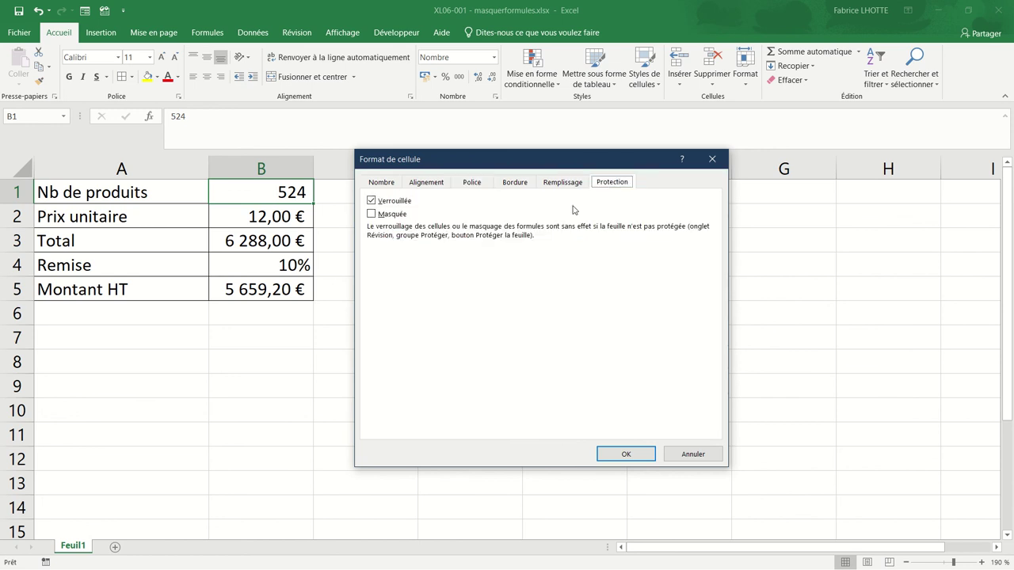
pyautogui.click(371, 201)
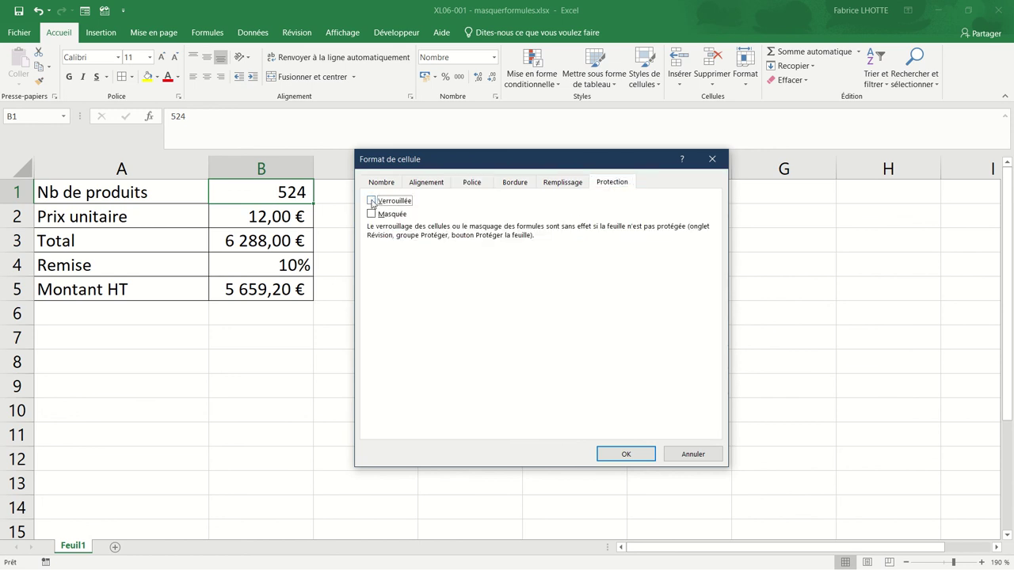
pyautogui.click(634, 453)
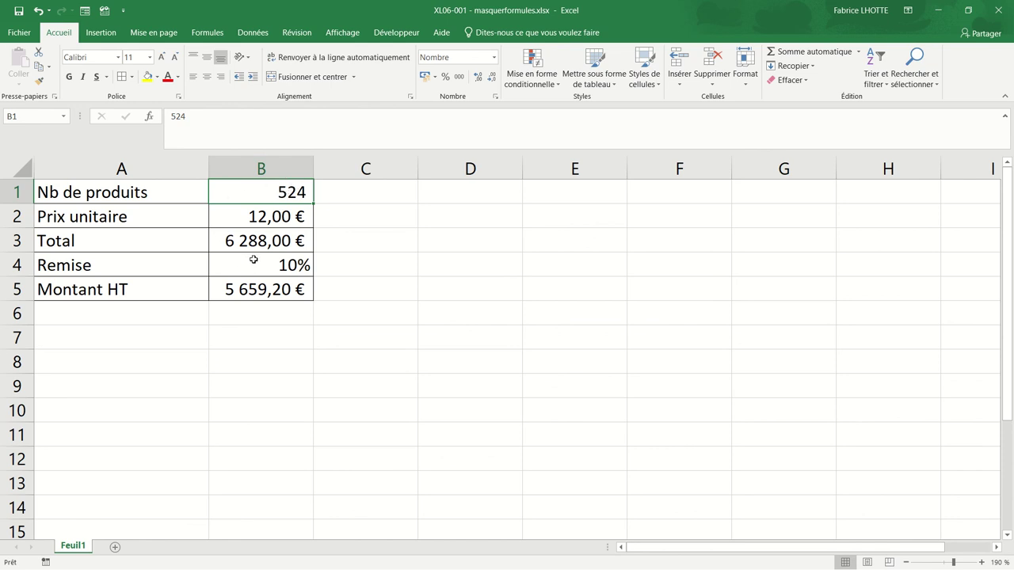
pyautogui.click(426, 260)
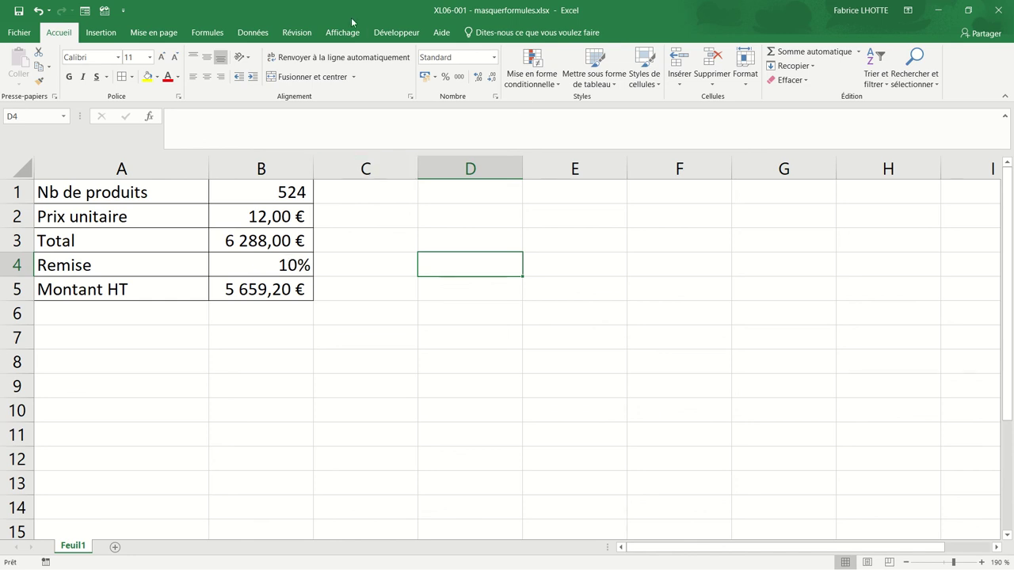
# Step: Protect Feuil1 with Protéger la feuille, no password, and verify B4's formula is hidden
pyautogui.click(299, 33)
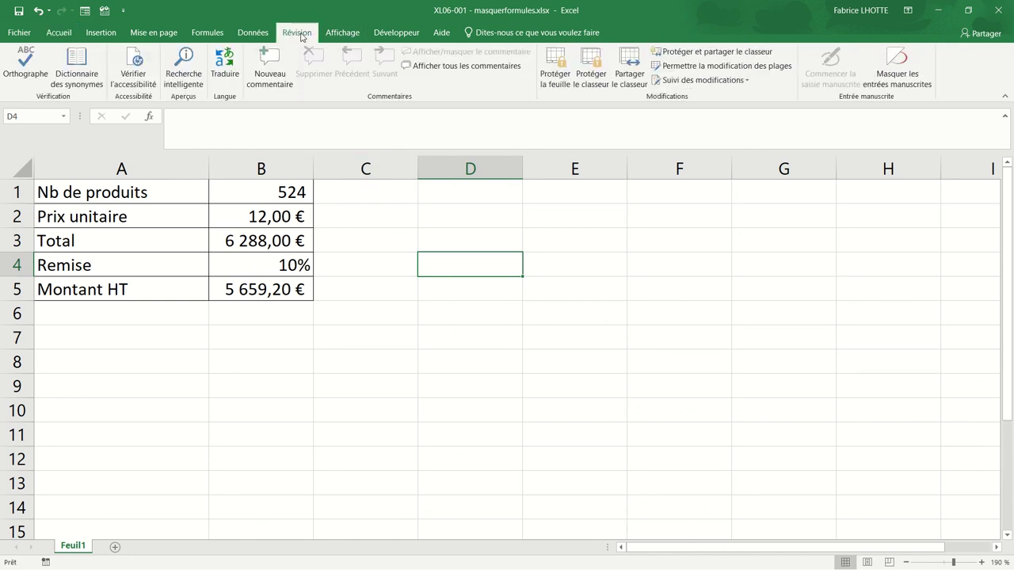
pyautogui.click(554, 67)
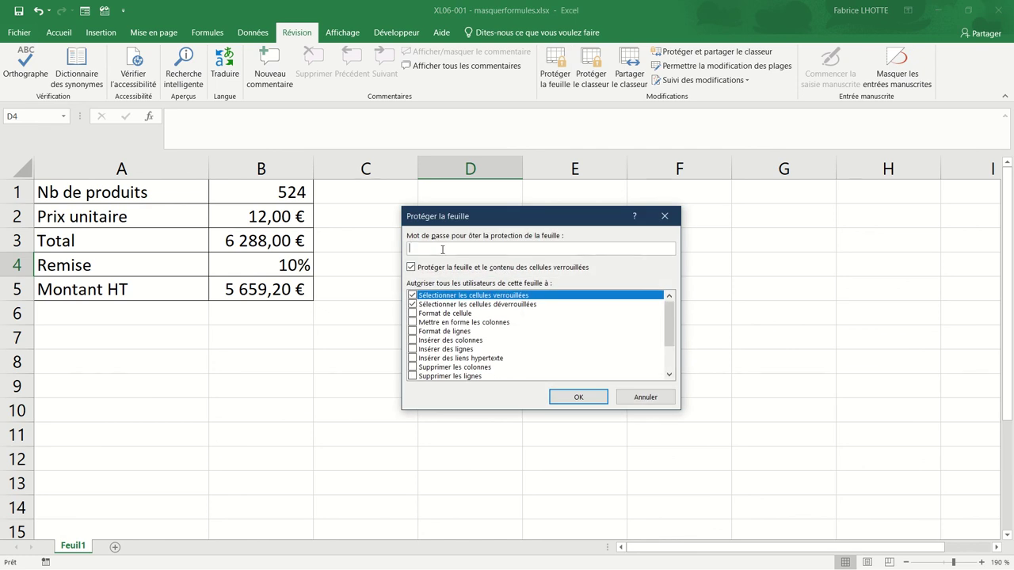
pyautogui.click(563, 399)
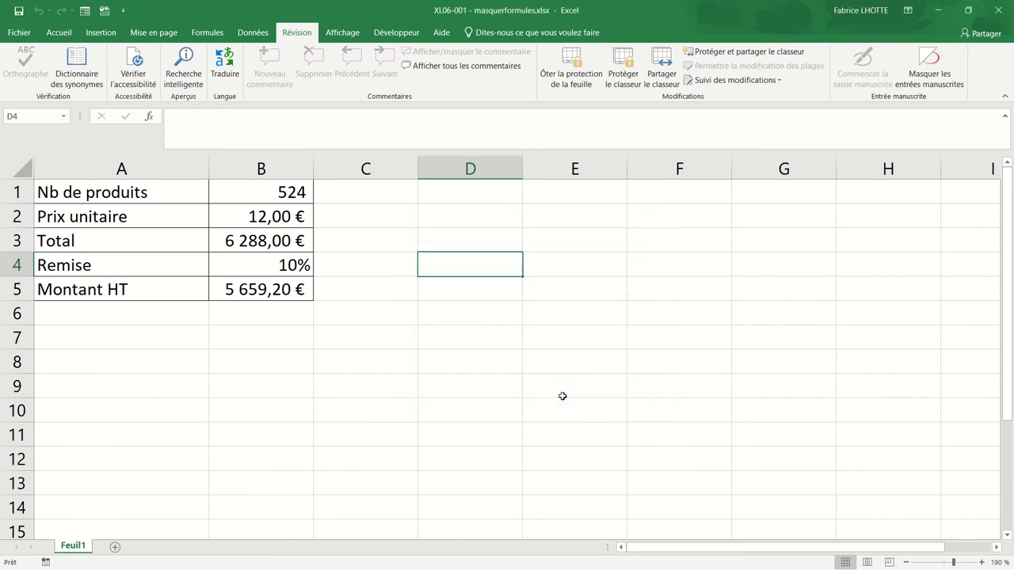
pyautogui.click(277, 264)
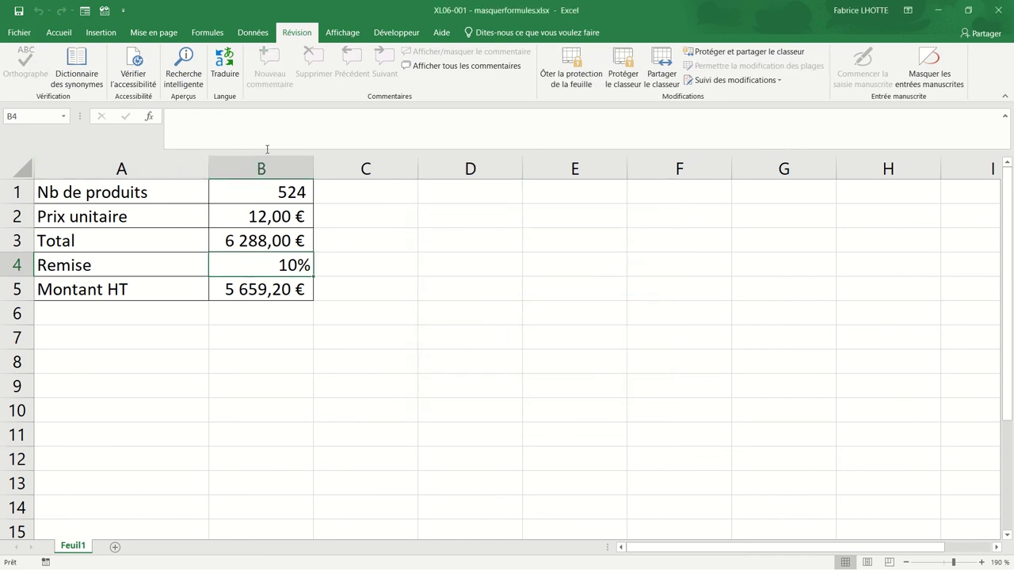
# Step: Try editing locked price cell B2 and dismiss the protected-sheet warning
pyautogui.click(278, 216)
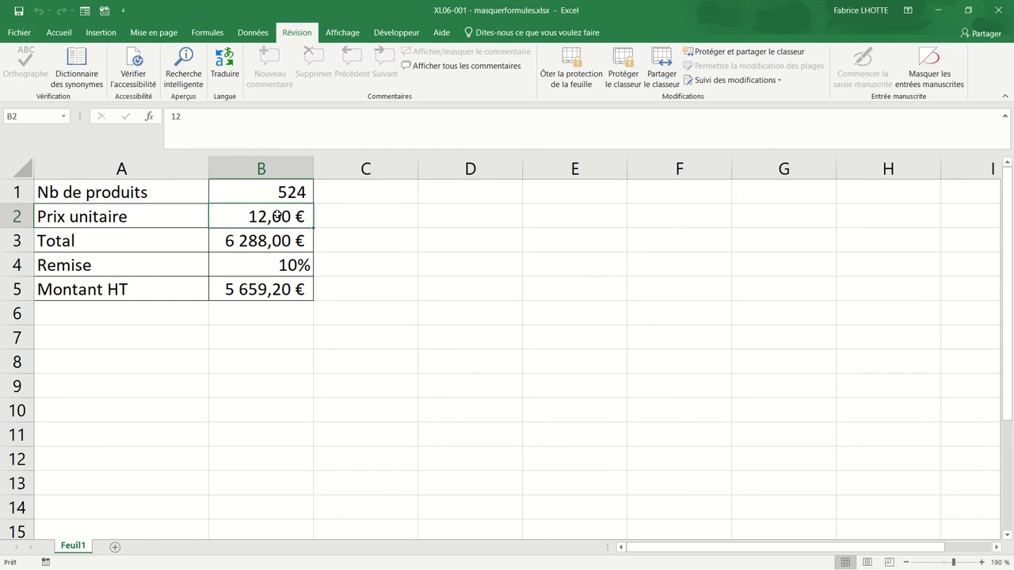
pyautogui.doubleClick(277, 215)
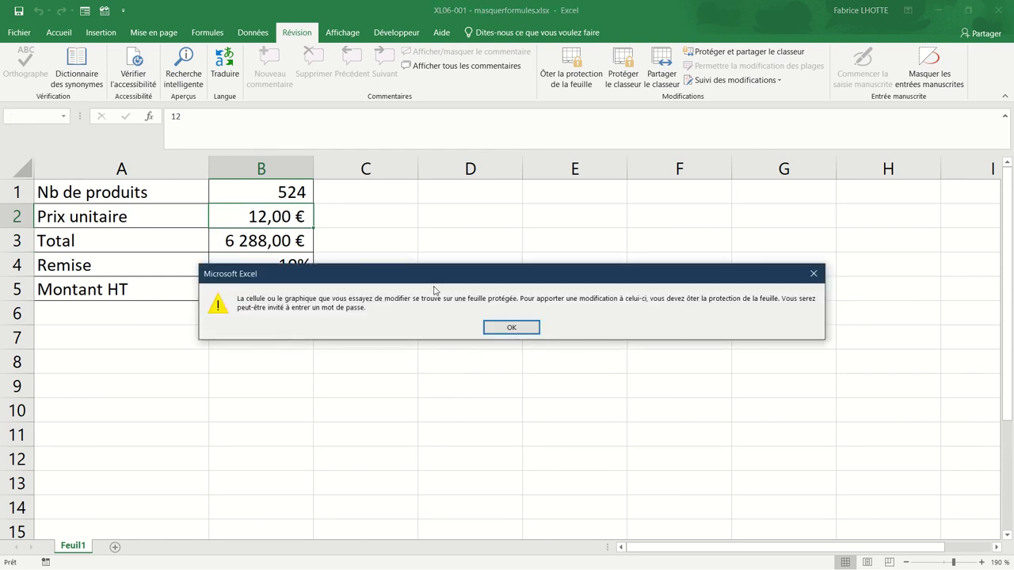
pyautogui.click(493, 328)
# Step: Enter 300 in B1 so totals recalculate to 3 600,00 € with 0% discount
pyautogui.click(269, 199)
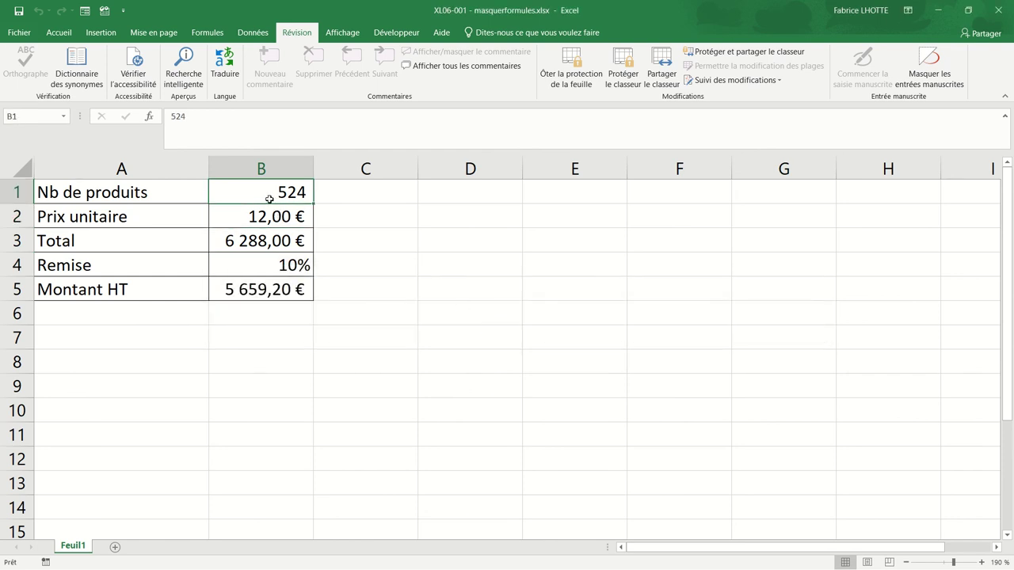
pyautogui.write('300')
pyautogui.press('Return')
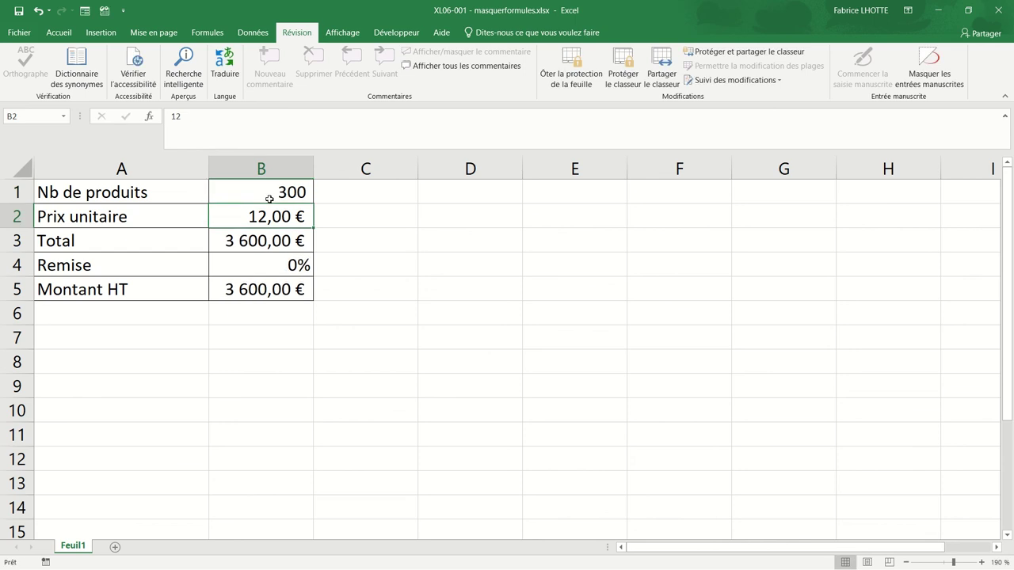
pyautogui.click(291, 269)
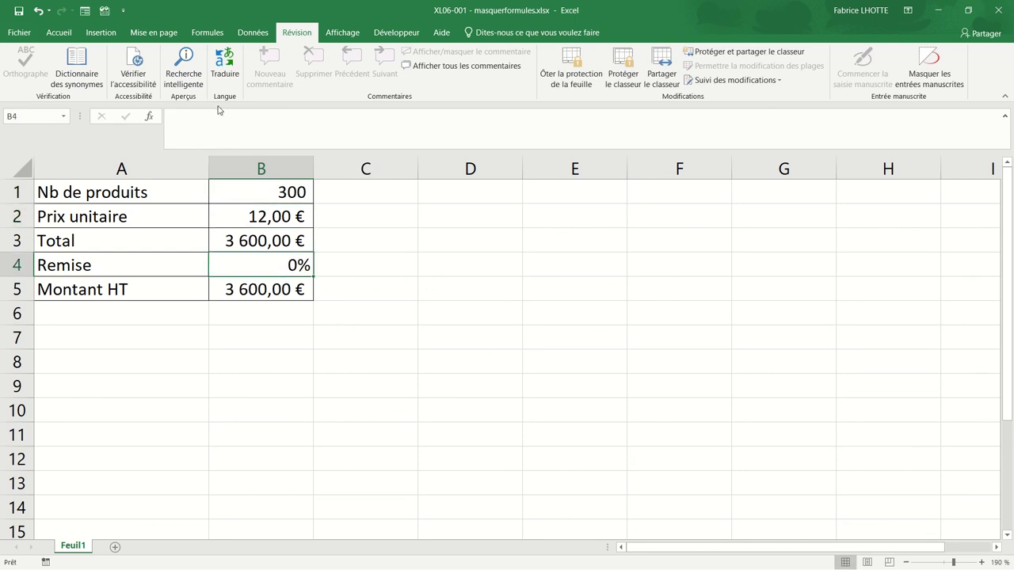